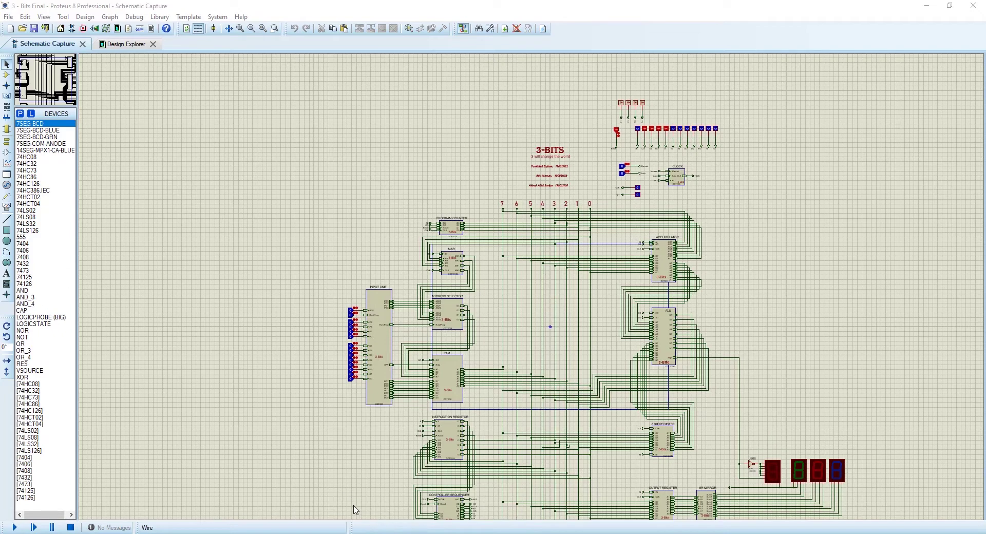
Step: Scroll through the SAP-1 project specification PDF
key(alt+Tab)
scroll(428, 319, up, 20)
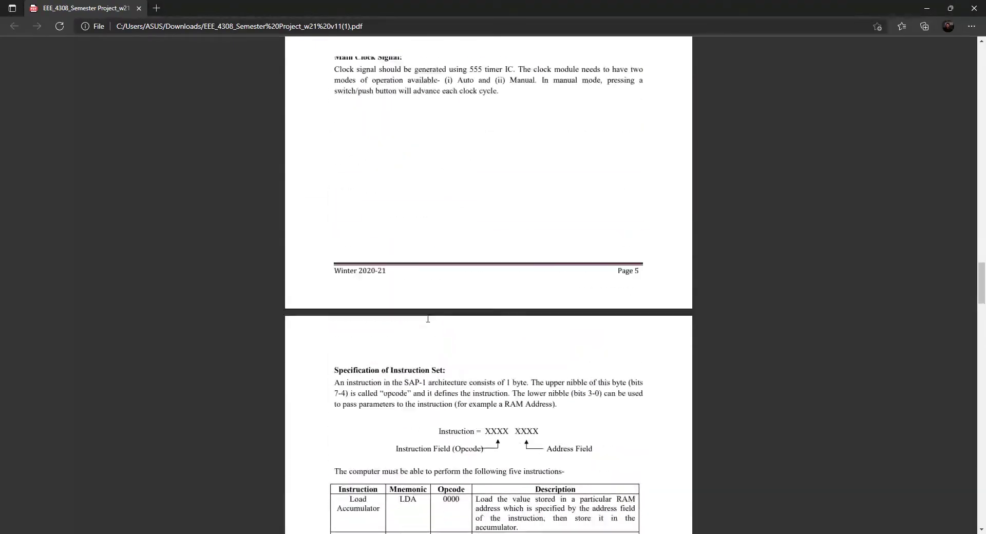
scroll(428, 319, up, 20)
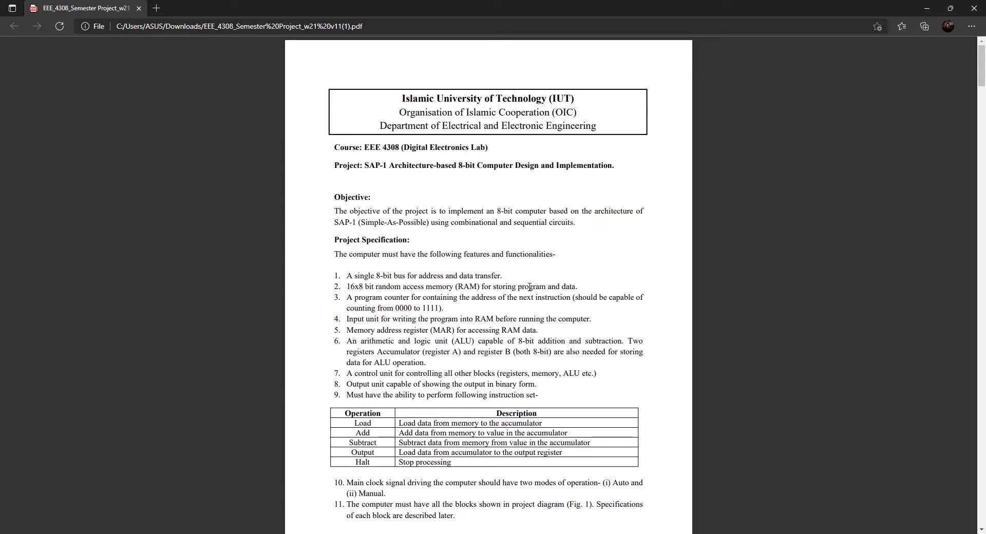
scroll(530, 286, down, 10)
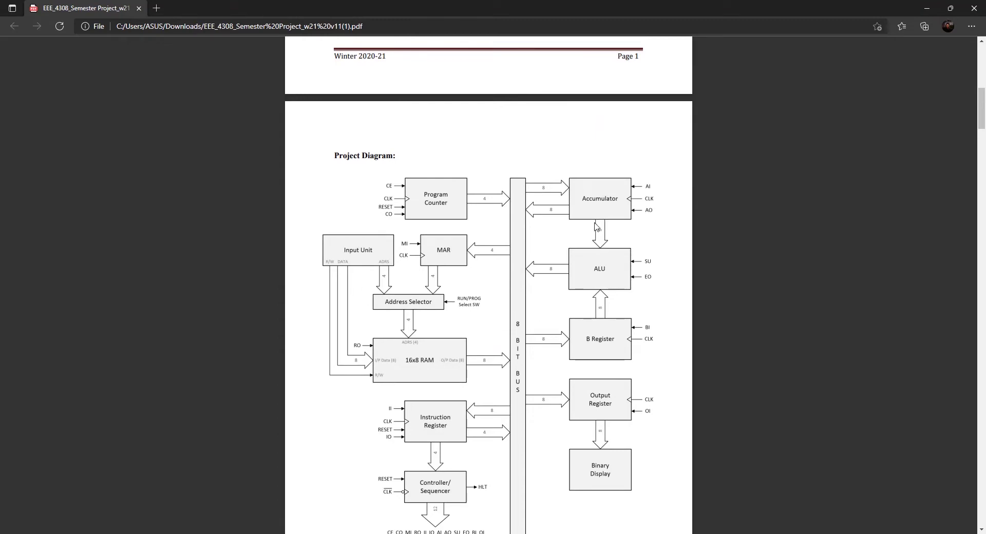
scroll(496, 307, down, 5)
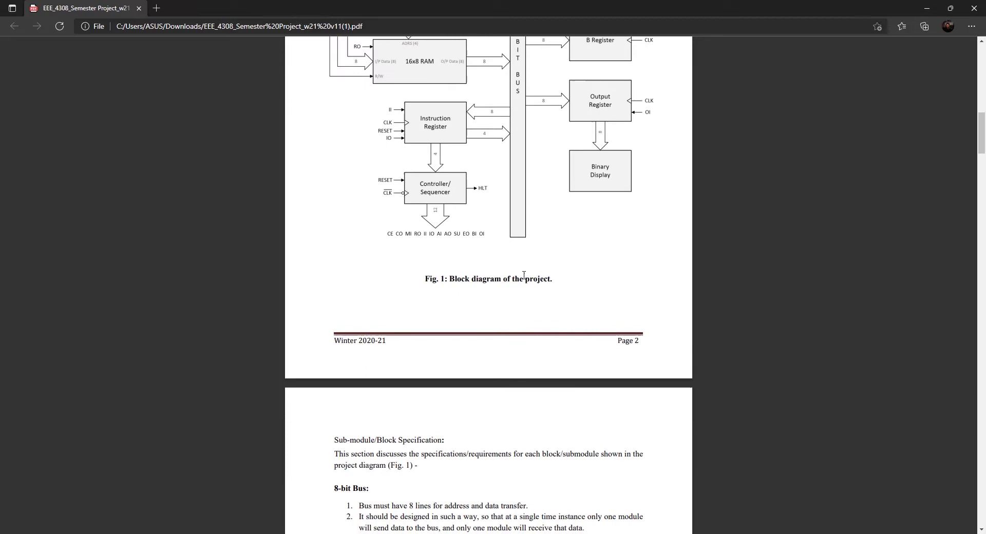
scroll(504, 251, down, 6)
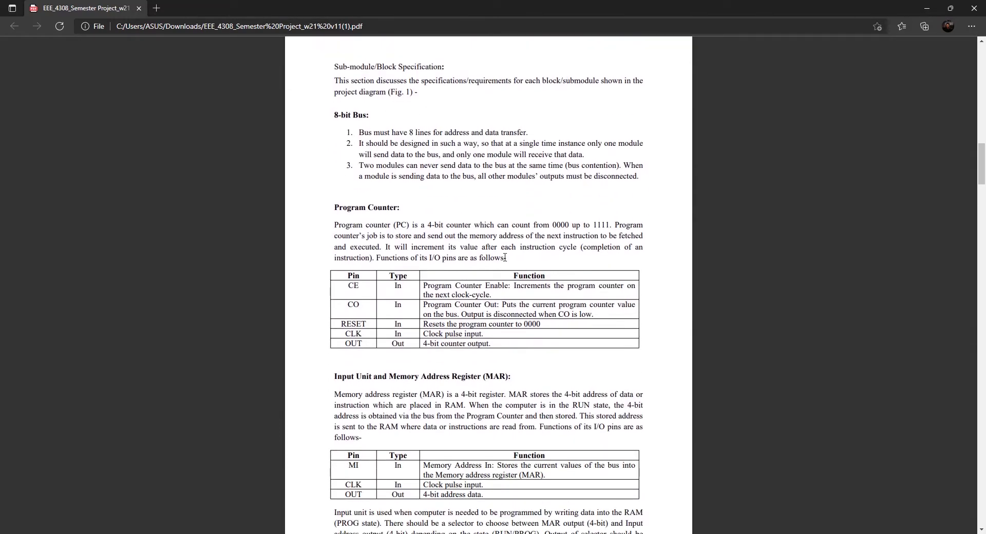
scroll(505, 257, down, 1)
scroll(505, 257, down, 2)
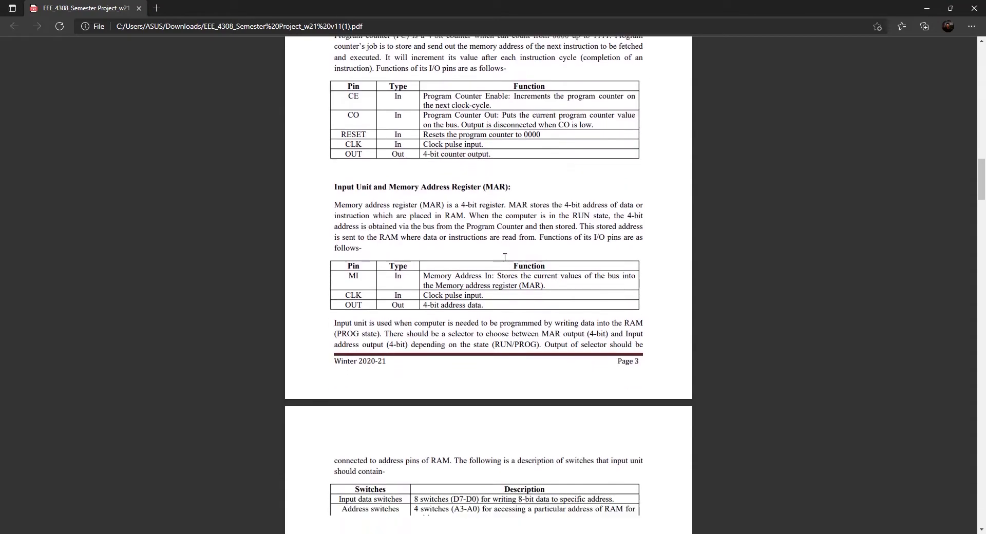
scroll(505, 258, down, 11)
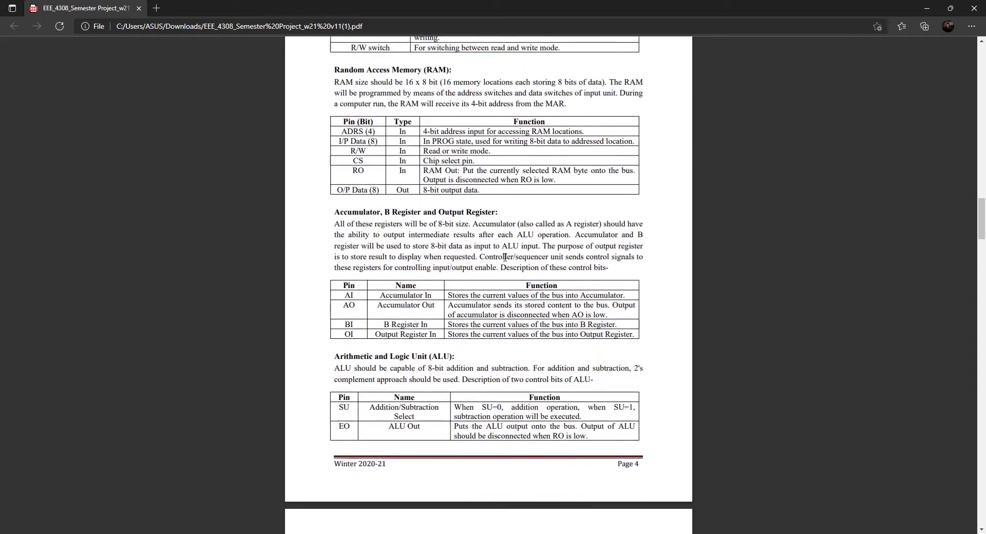
scroll(494, 283, down, 9)
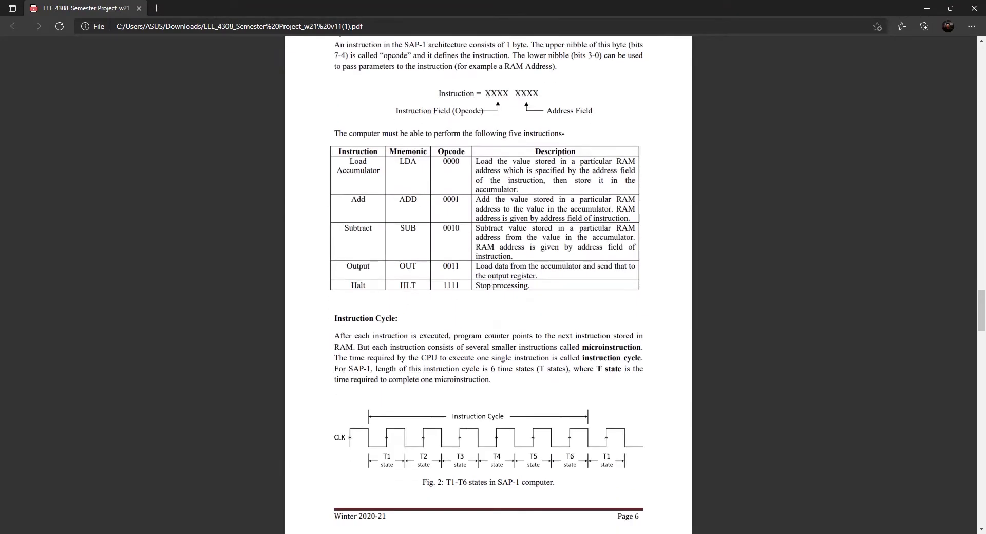
scroll(507, 323, down, 3)
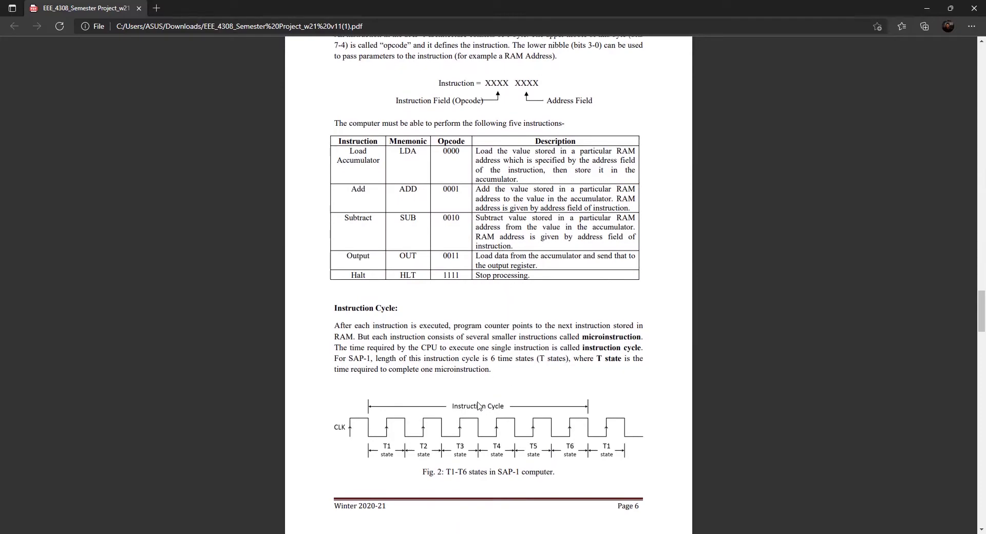
Step: Back in the SAP-1 schematic, zoom in on the MAR block
key(alt+Tab)
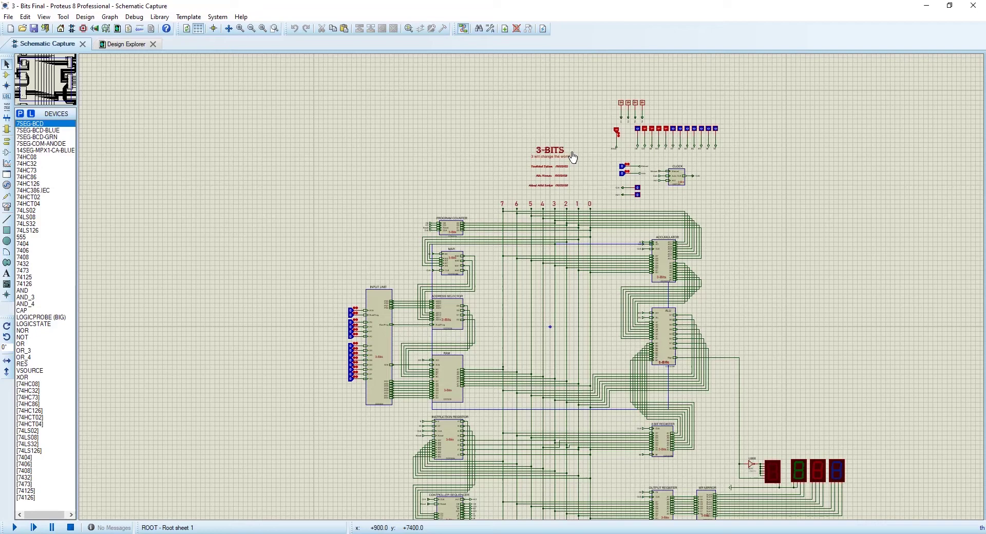
scroll(548, 160, up, 1)
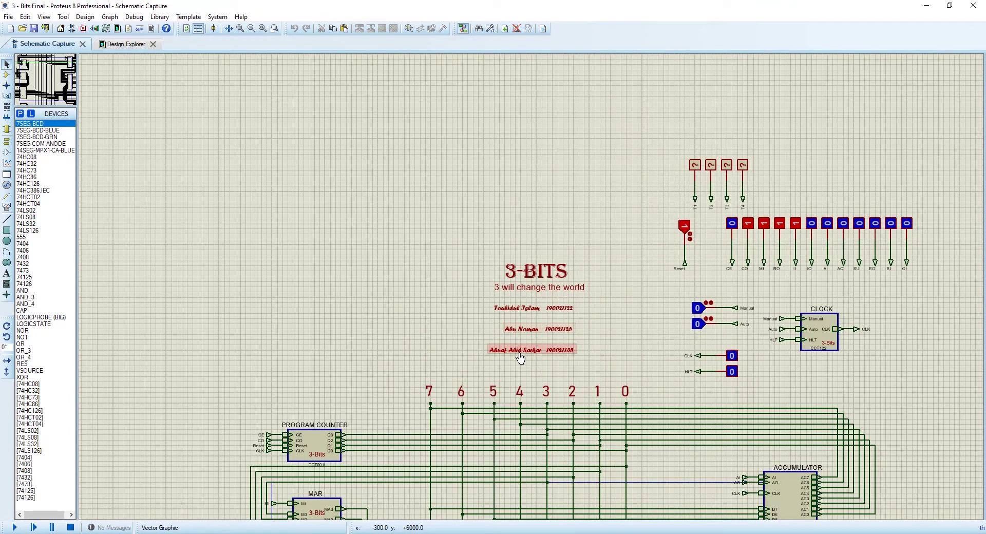
scroll(521, 357, down, 2)
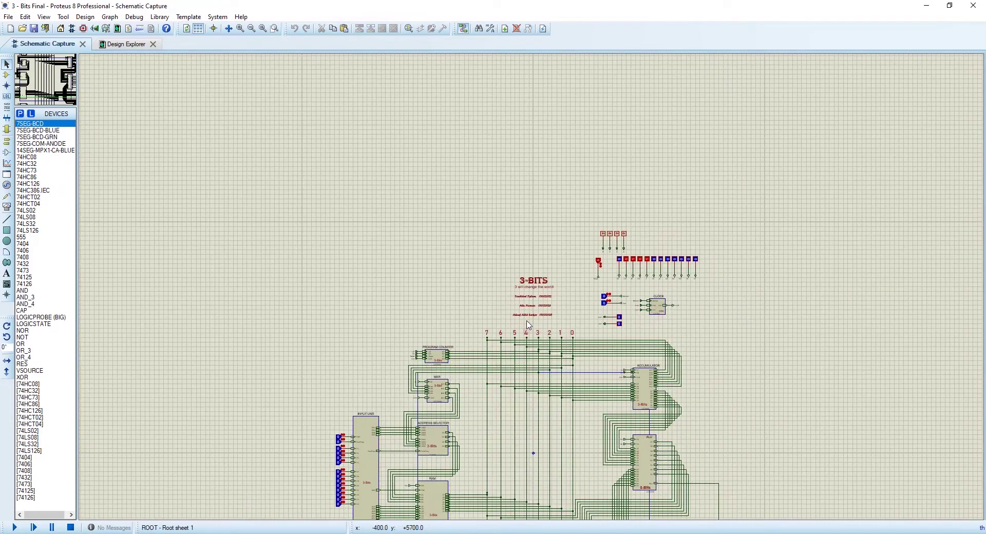
scroll(526, 353, up, 1)
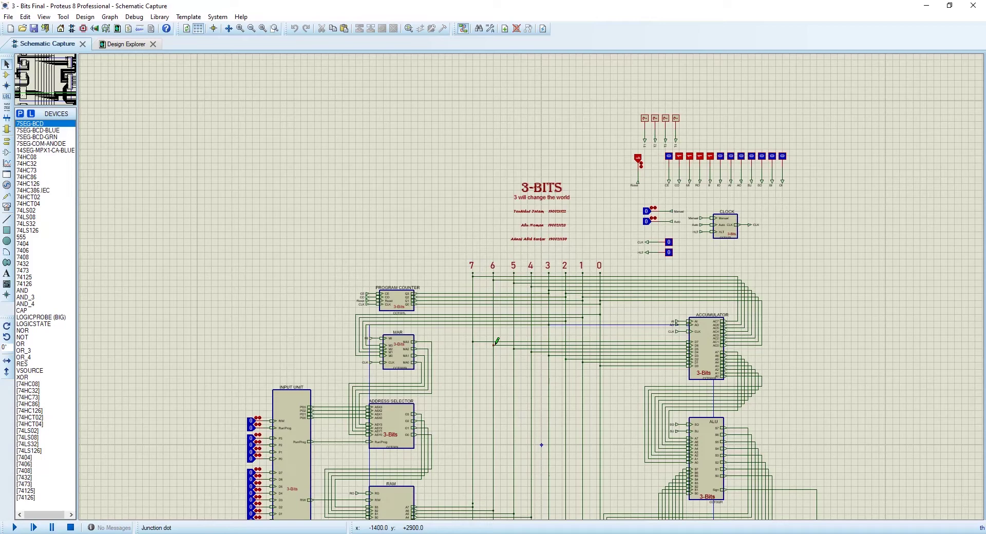
scroll(496, 342, down, 3)
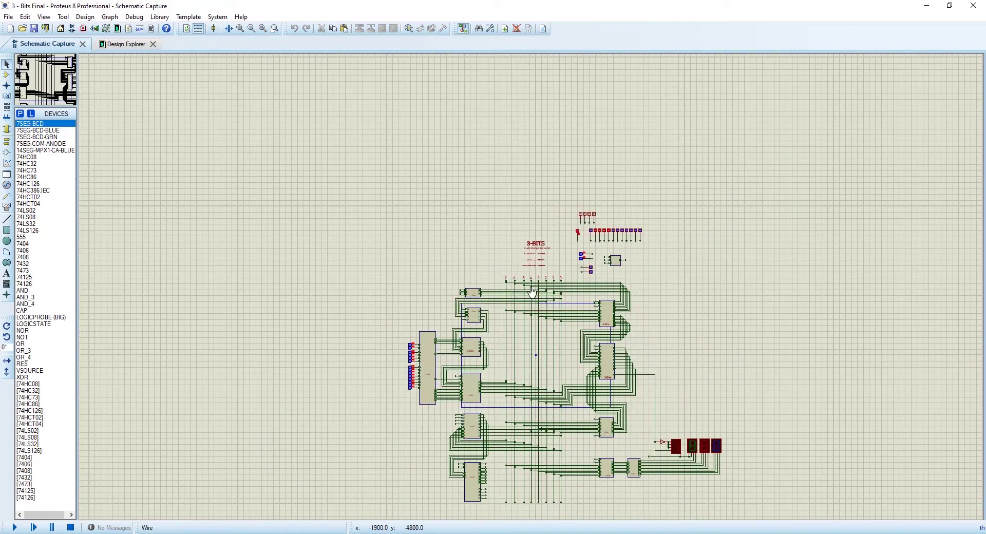
scroll(532, 291, up, 1)
scroll(516, 334, up, 1)
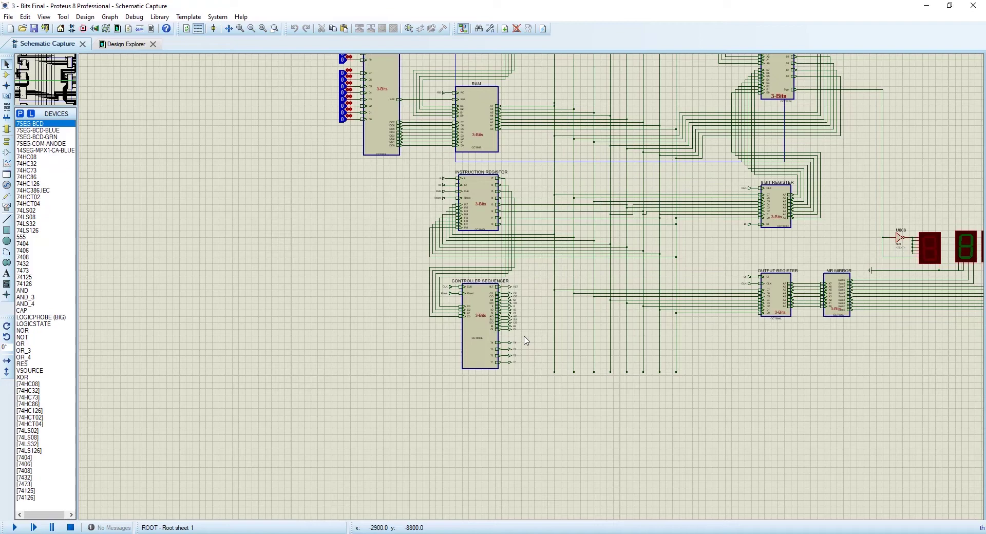
scroll(525, 338, up, 1)
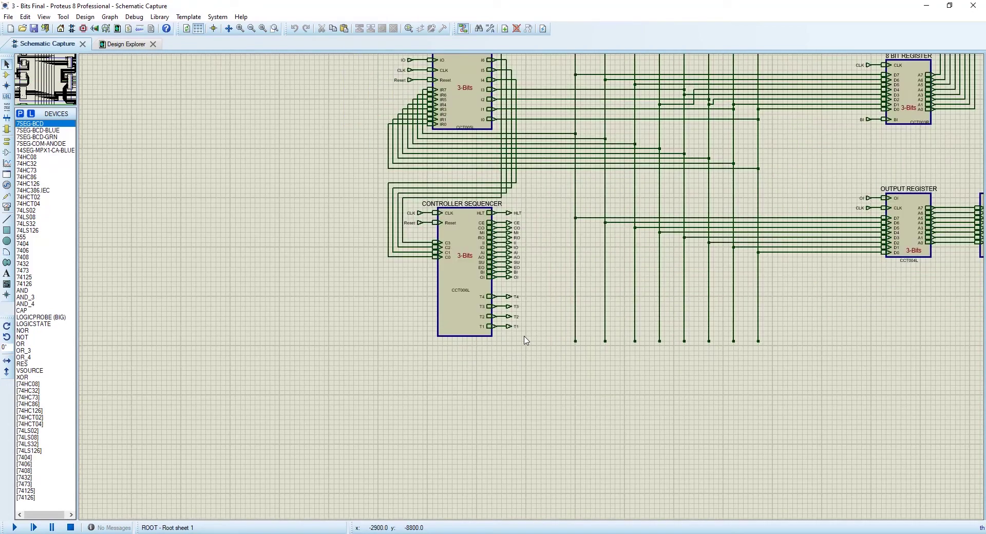
scroll(531, 290, down, 1)
scroll(599, 254, down, 1)
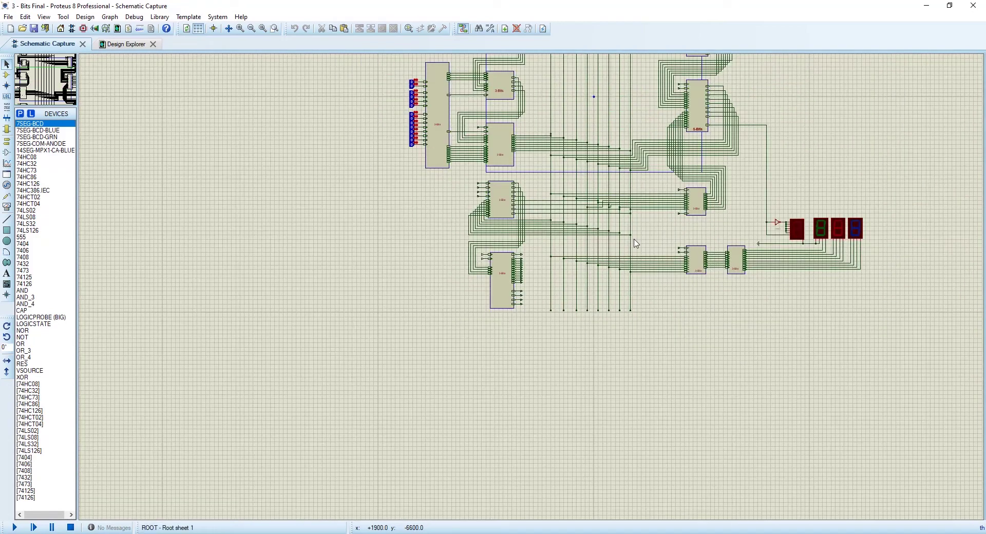
scroll(611, 254, down, 1)
scroll(691, 256, up, 1)
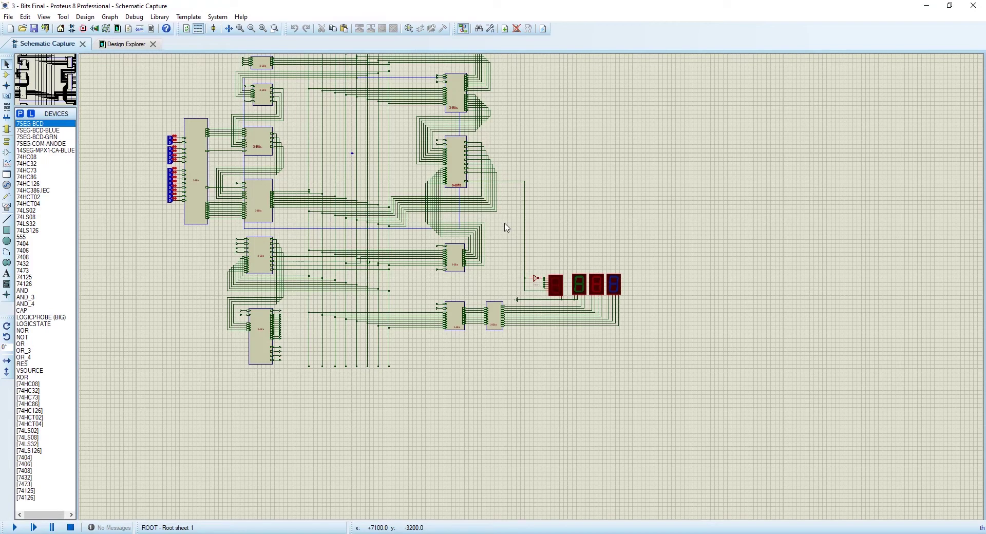
scroll(506, 227, down, 1)
scroll(463, 150, up, 1)
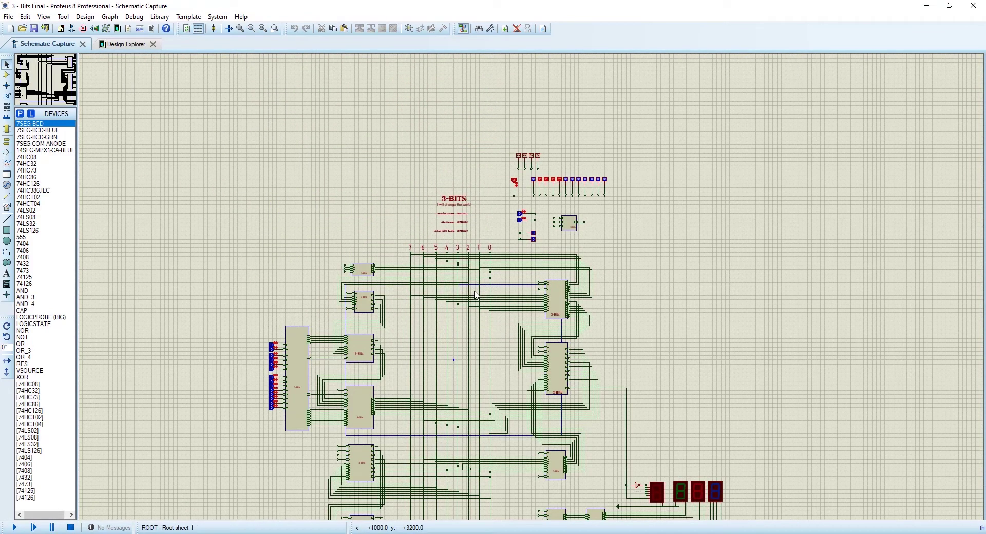
scroll(394, 314, up, 1)
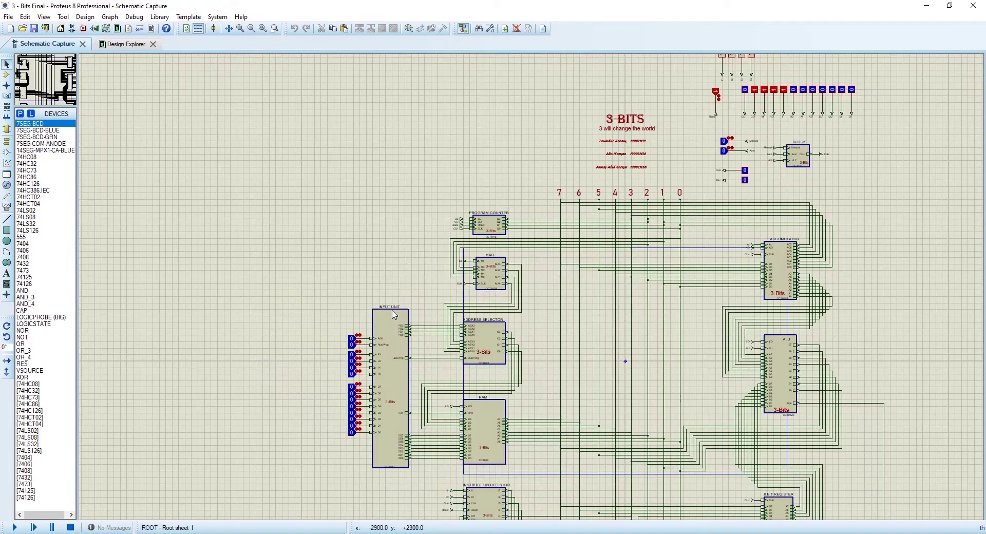
scroll(494, 279, up, 1)
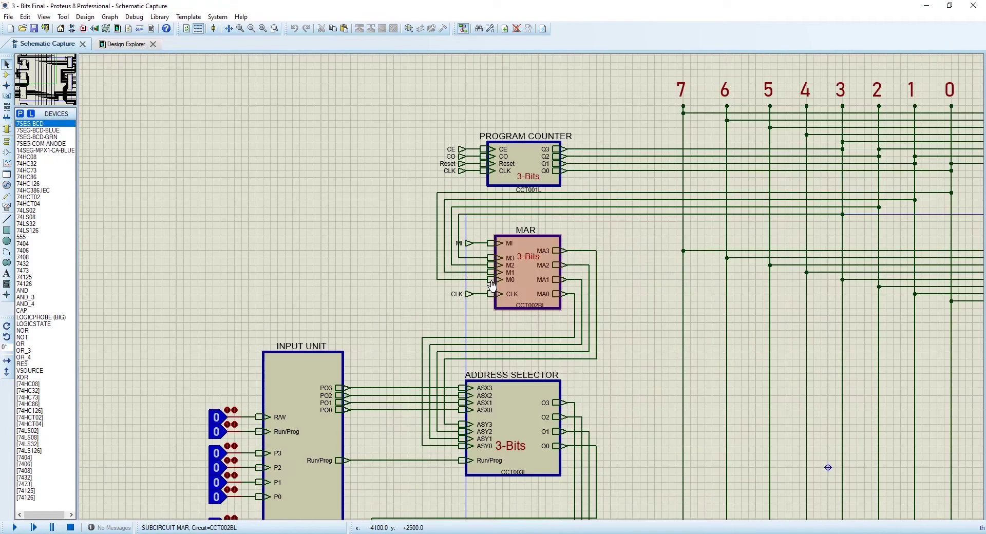
Step: Enter the MAR block's child sheet and select D flip-flop 0
click(527, 282)
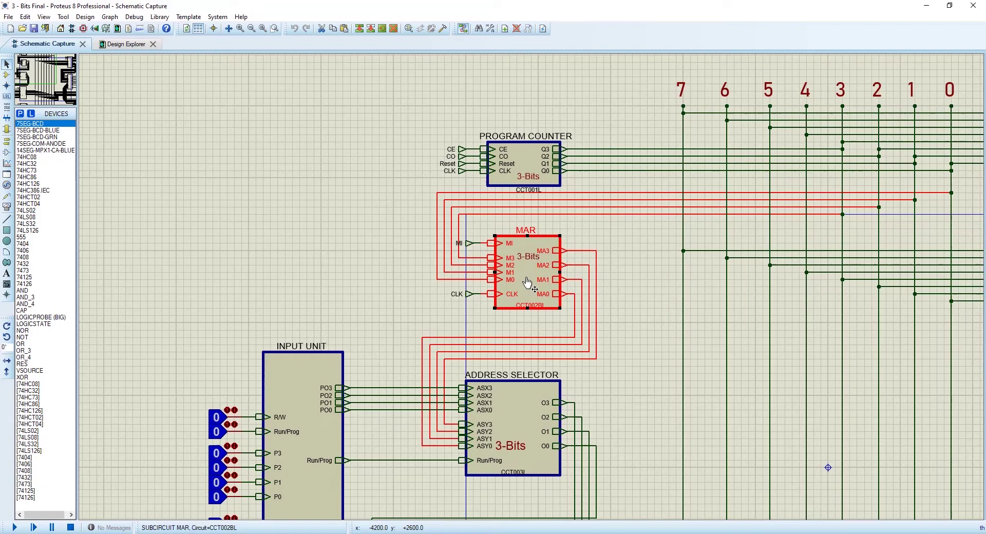
key(ctrl+c)
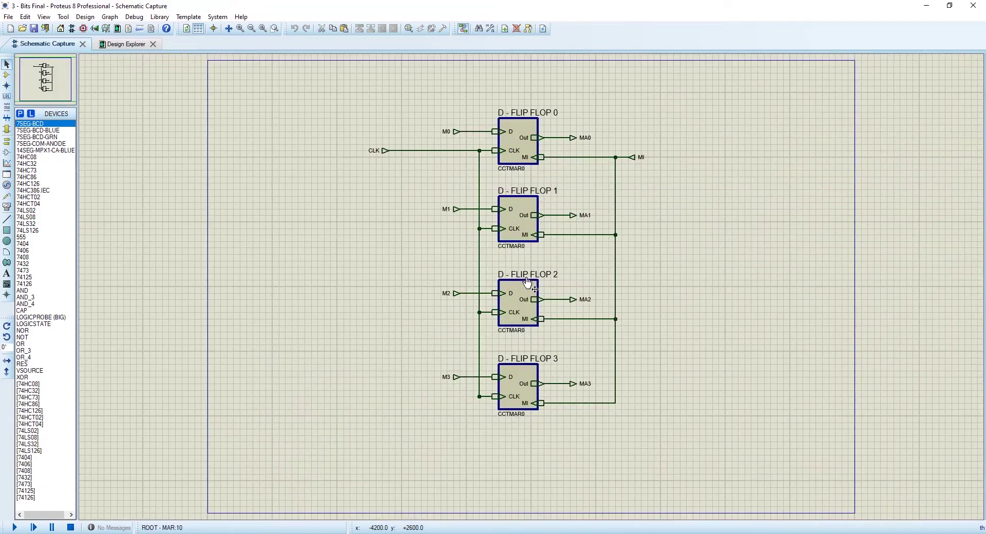
click(514, 143)
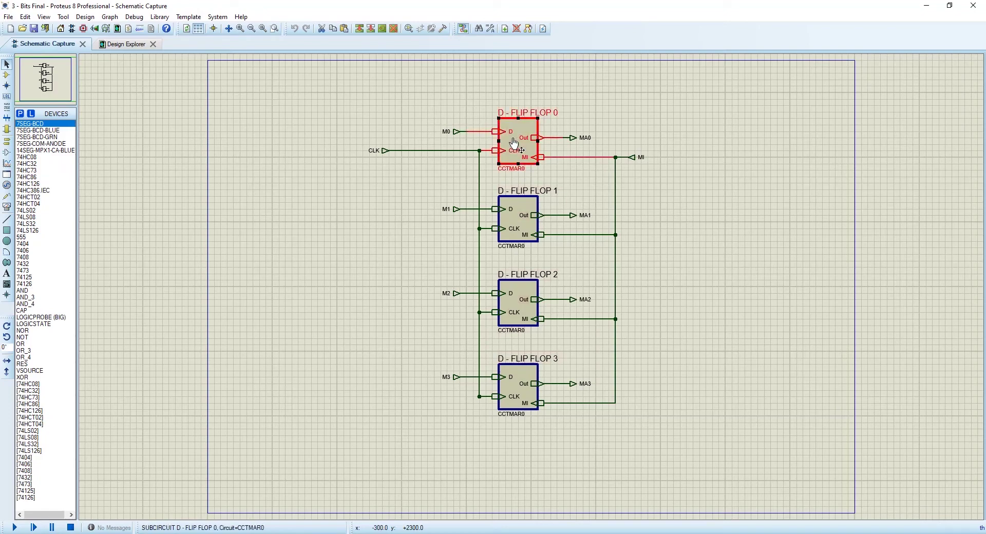
key(ctrl+c)
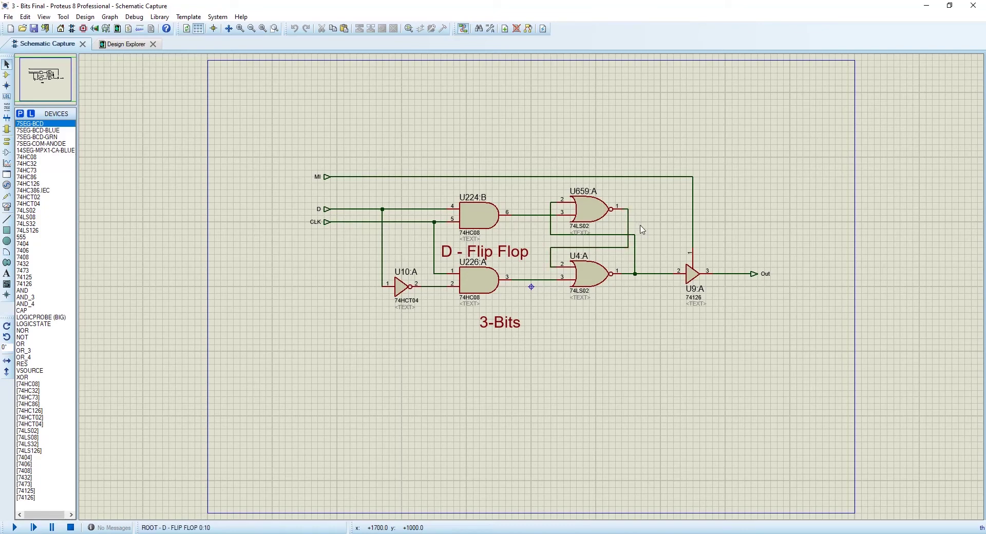
key(ctrl+c)
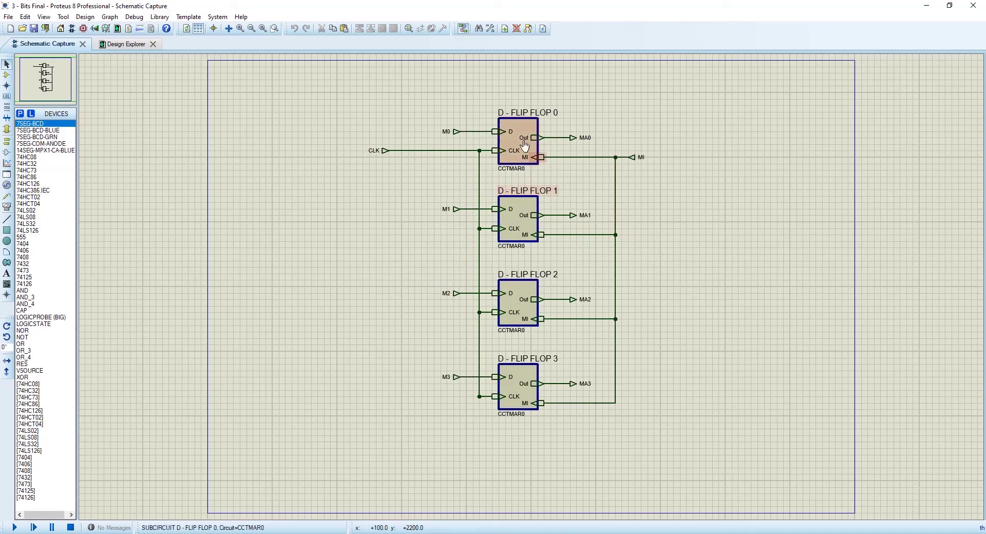
scroll(527, 135, up, 1)
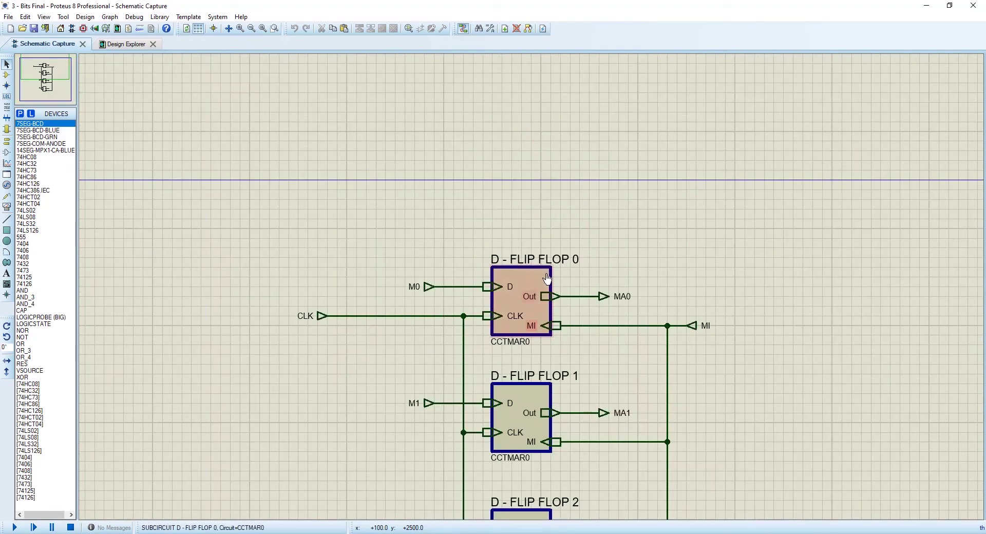
scroll(542, 373, down, 2)
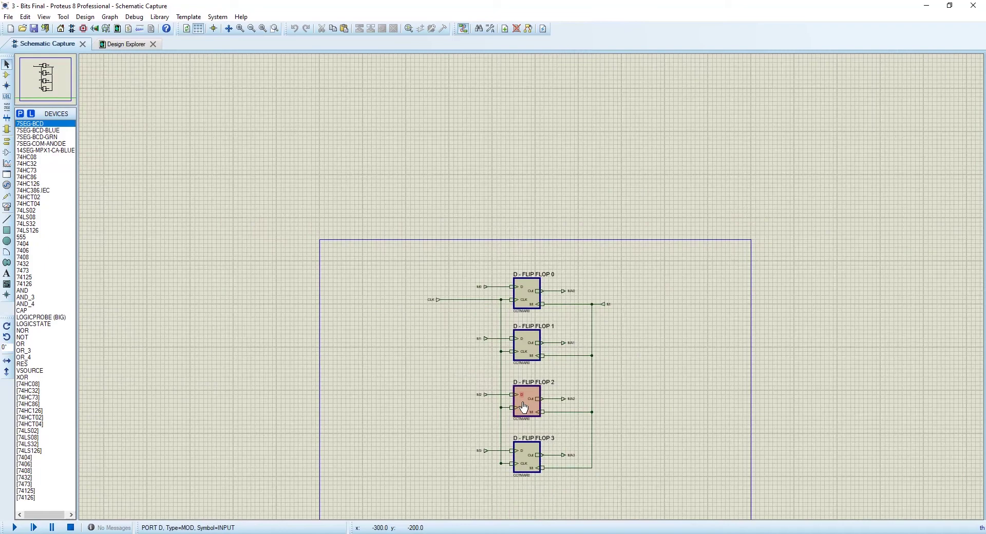
scroll(530, 433, up, 2)
click(525, 84)
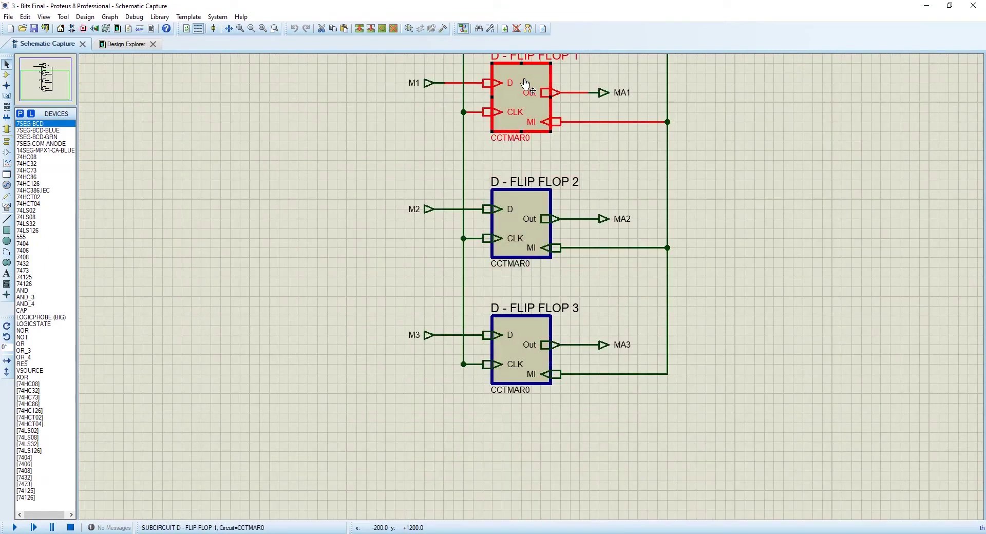
key(ctrl+c)
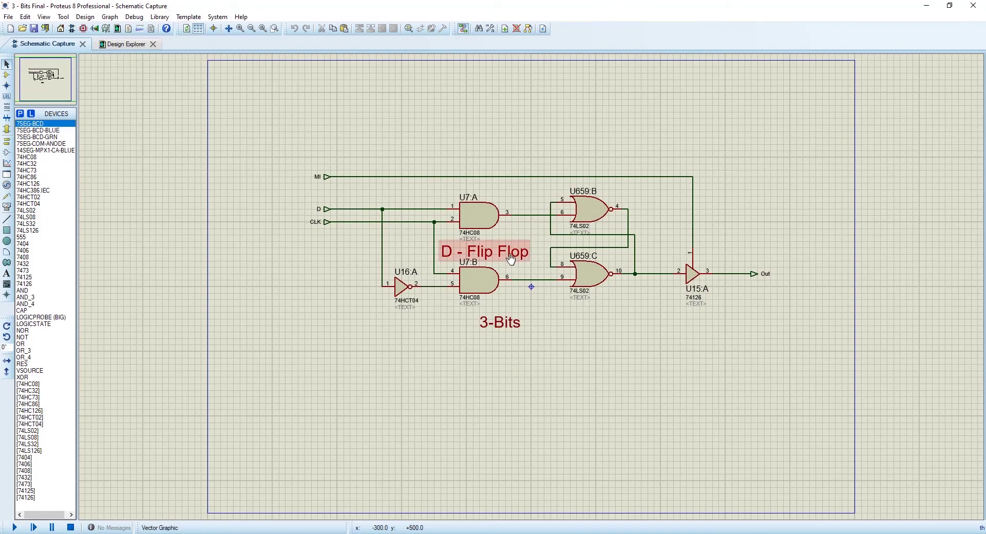
key(ctrl+x)
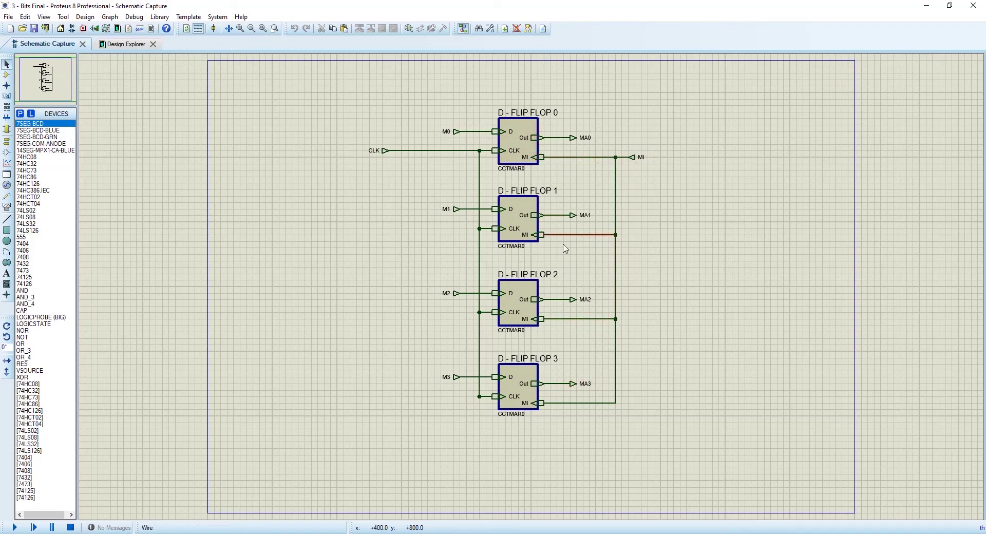
Step: Exit to the root SAP-1 sheet and zoom around the MAR and Address Selector blocks
key(ctrl+c)
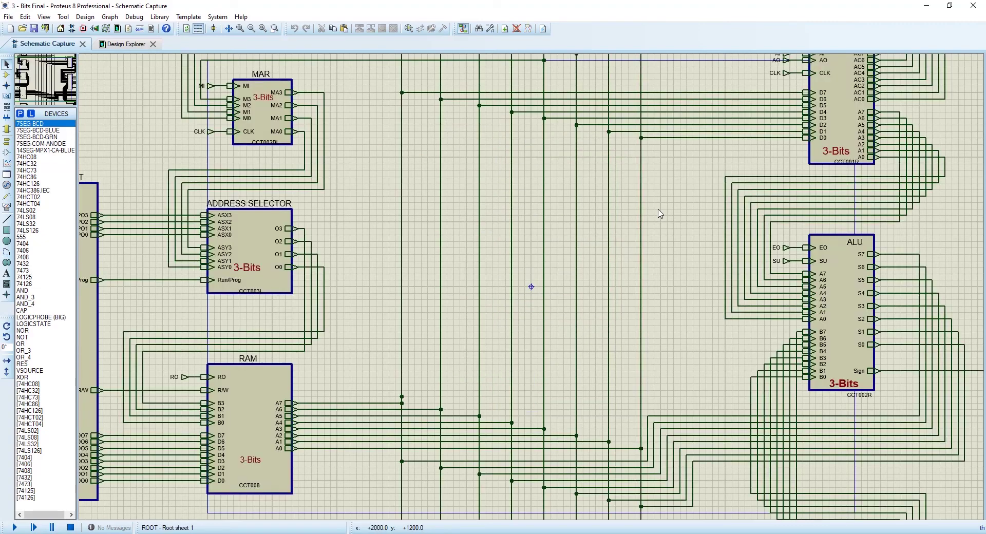
scroll(529, 286, down, 2)
scroll(357, 169, up, 3)
scroll(467, 269, up, 1)
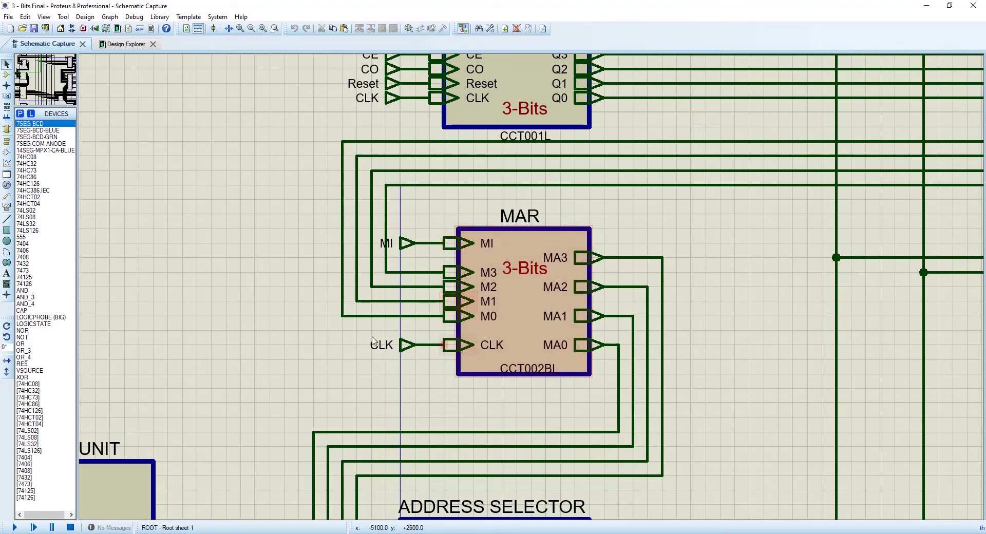
scroll(416, 346, down, 3)
scroll(683, 227, up, 2)
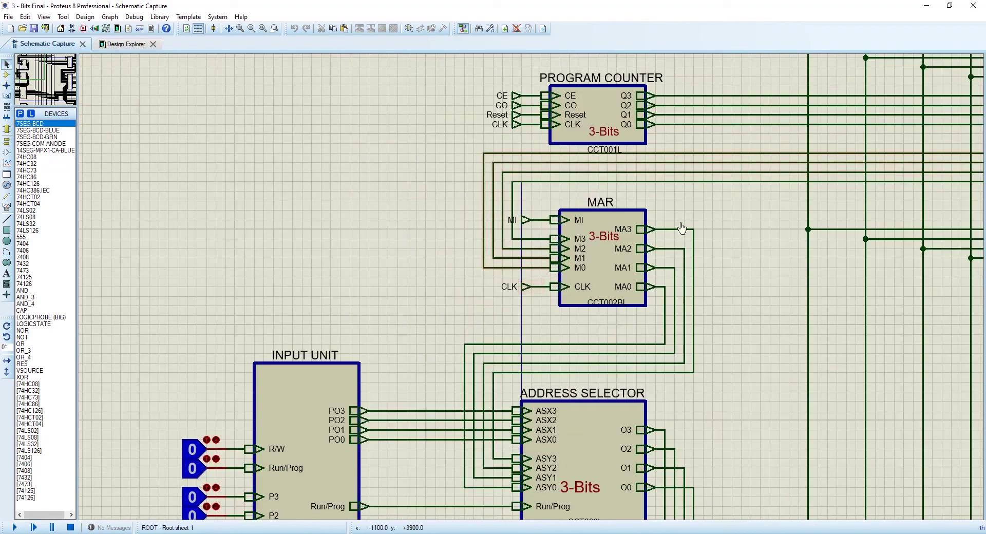
scroll(529, 268, down, 1)
scroll(529, 268, up, 1)
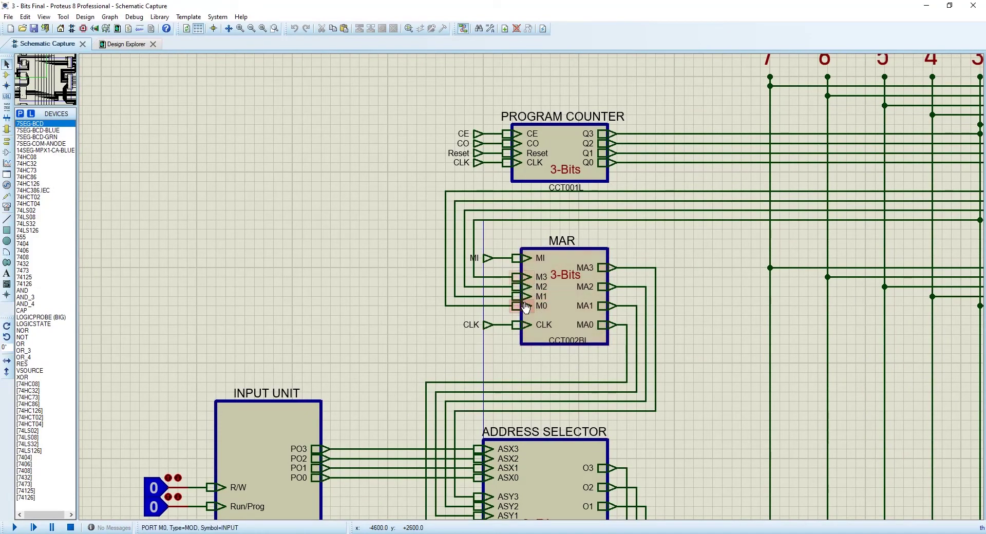
scroll(590, 279, down, 2)
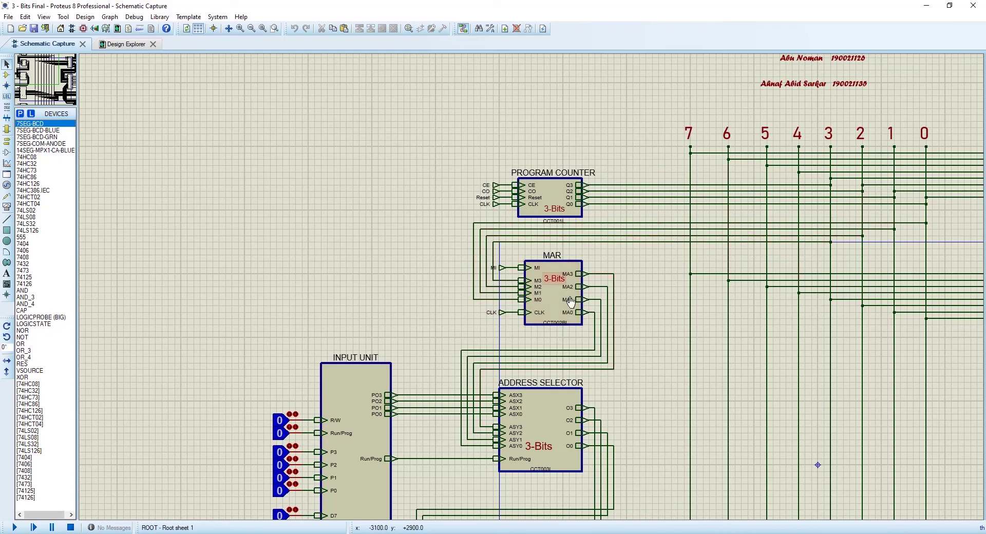
scroll(571, 302, up, 1)
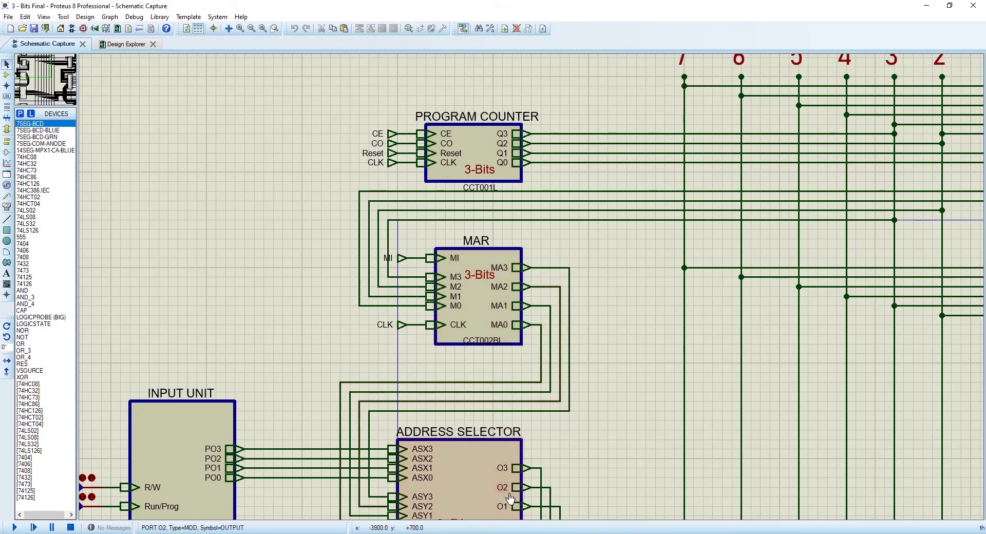
scroll(460, 416, down, 2)
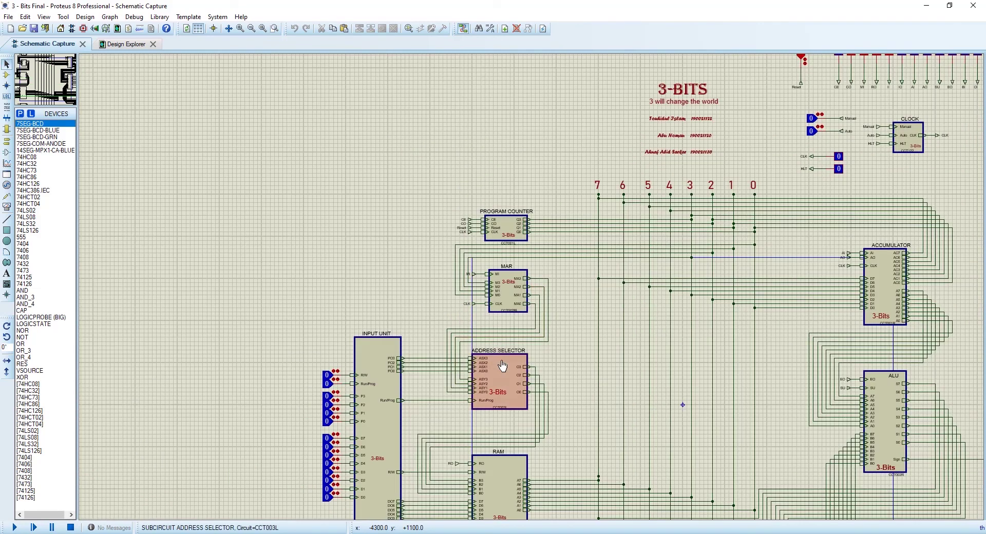
scroll(502, 365, up, 1)
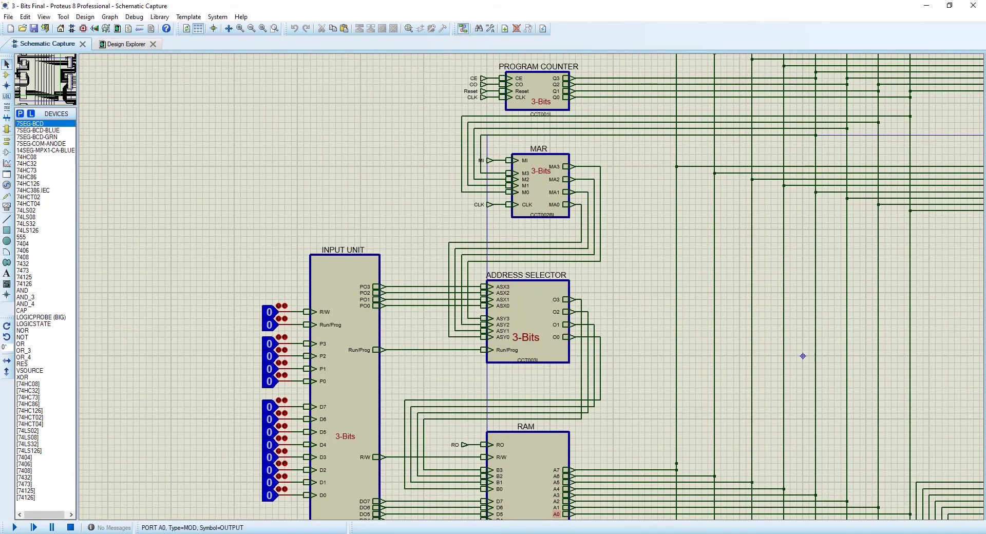